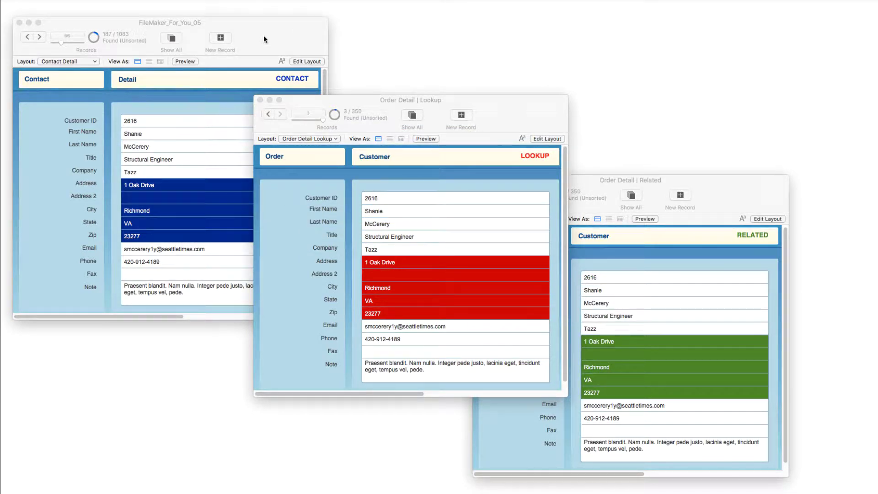
Bring the contact, Lookup order and Related order windows forward in turn to compare them.
left_click(265, 38)
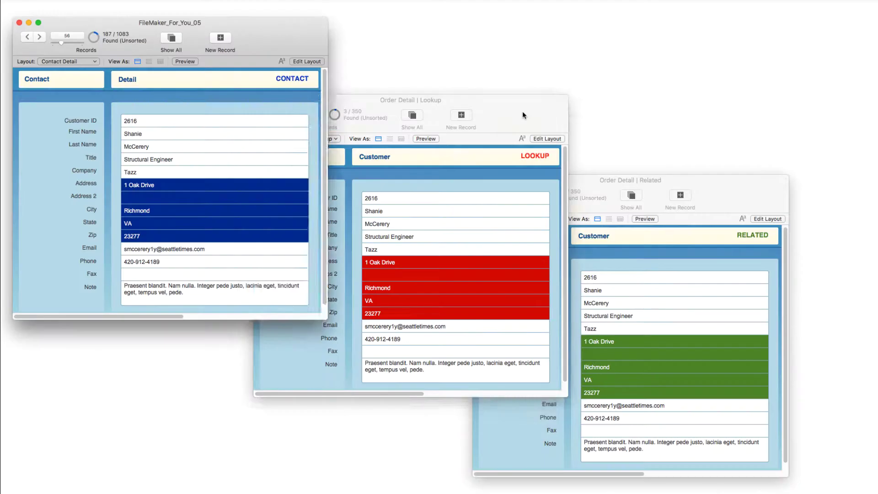
left_click(522, 115)
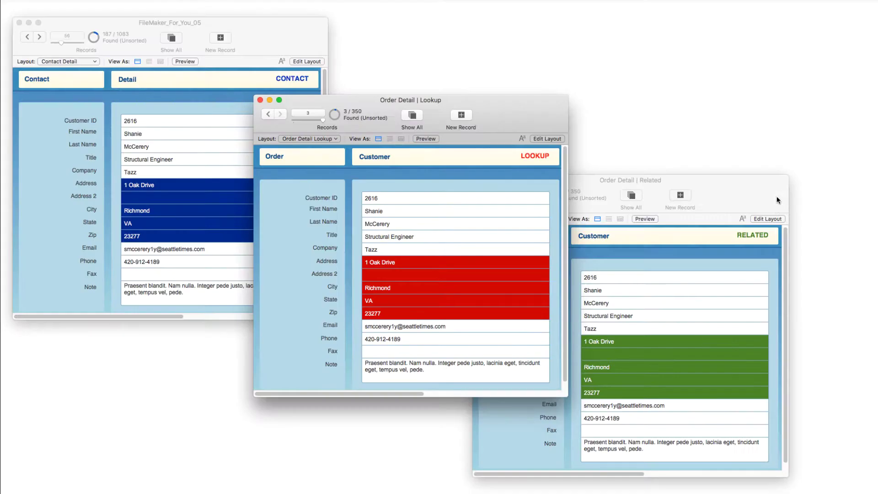
left_click(758, 197)
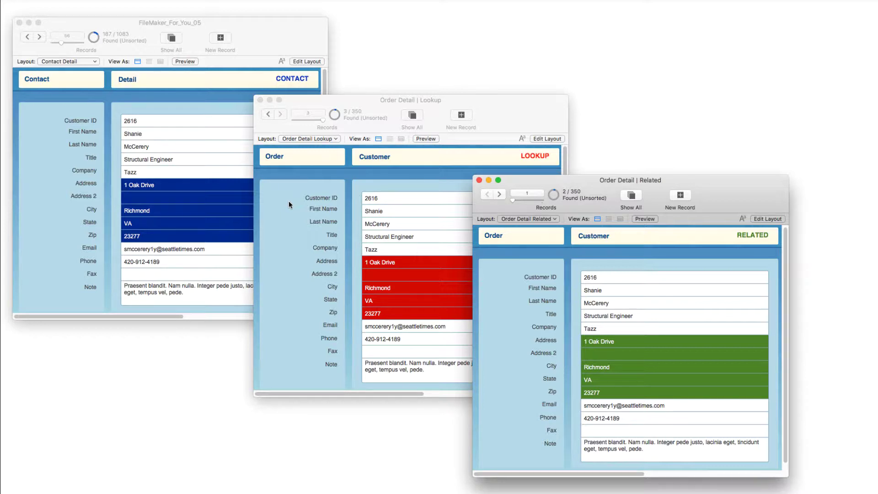
Replace the Lookup order's customer street address with 2 Elm Way and commit it.
left_click(360, 104)
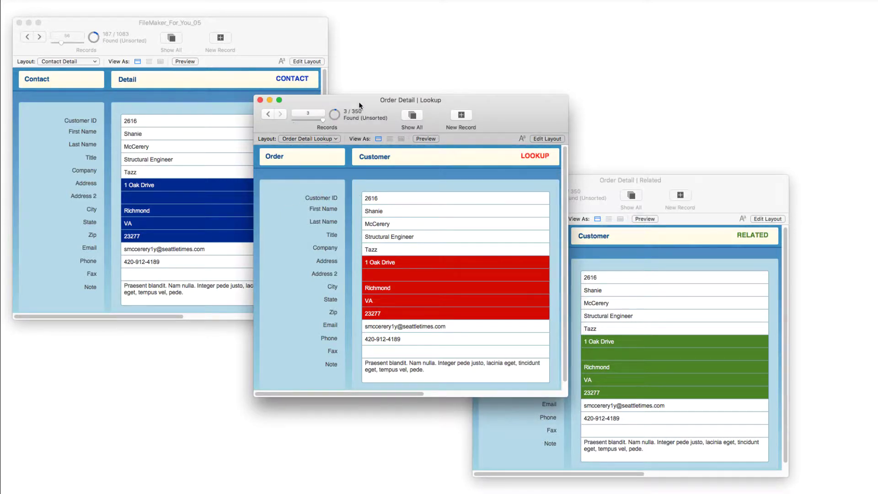
double_click(393, 264)
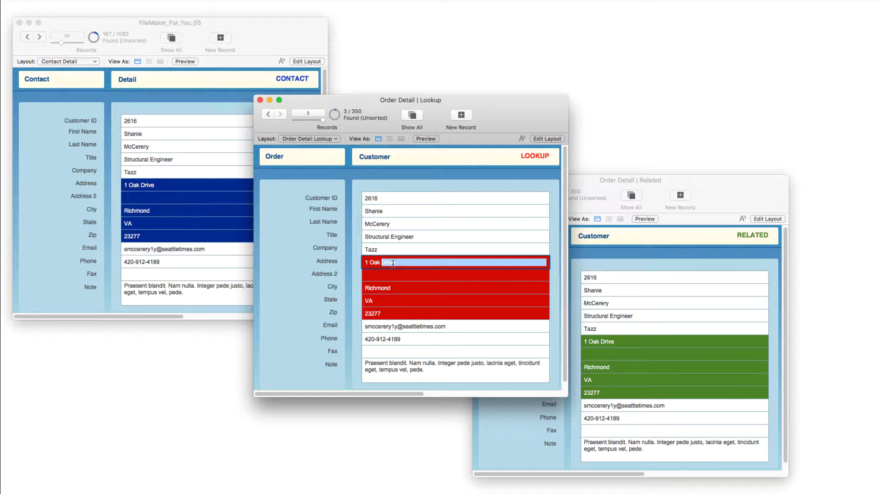
key("BackSpace")
key("BackSpace")
key("BackSpace")
key("BackSpace")
key("BackSpace")
key("BackSpace")
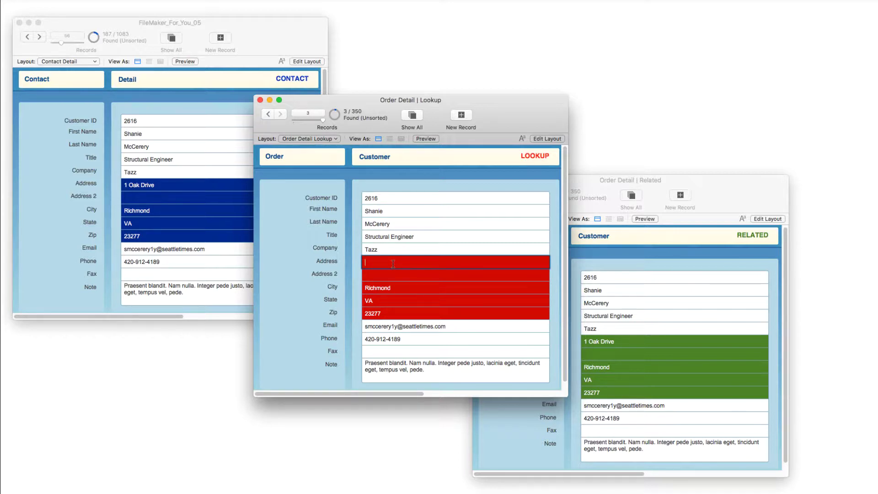
type("2 Elm")
type(" Way")
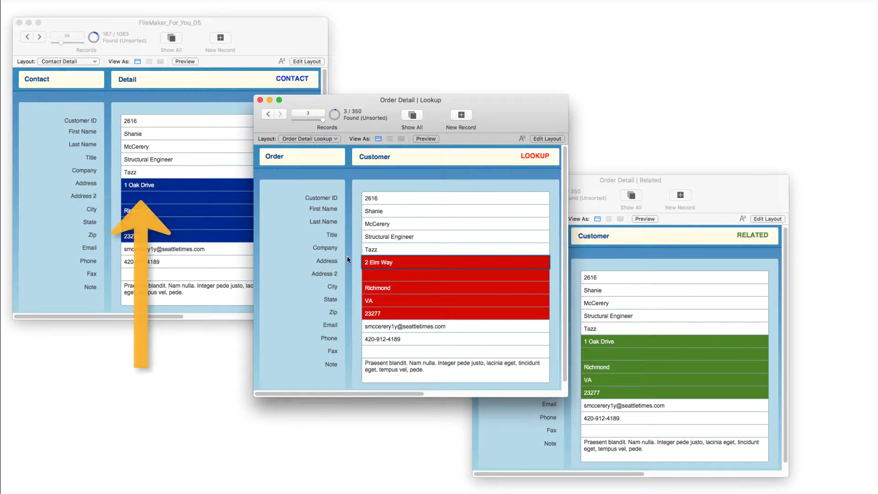
left_click(369, 275)
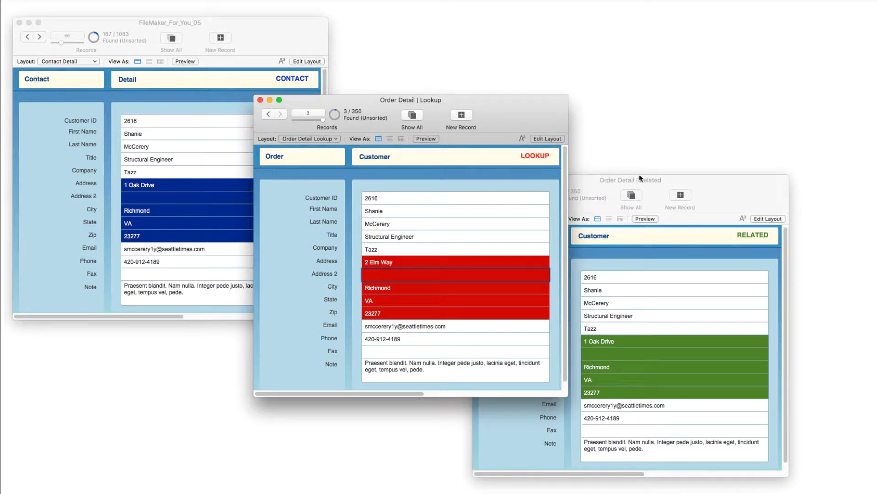
Replace the Related order's street address with 3 Apple Blvd, commit it, then compare with the Lookup order.
left_click(721, 185)
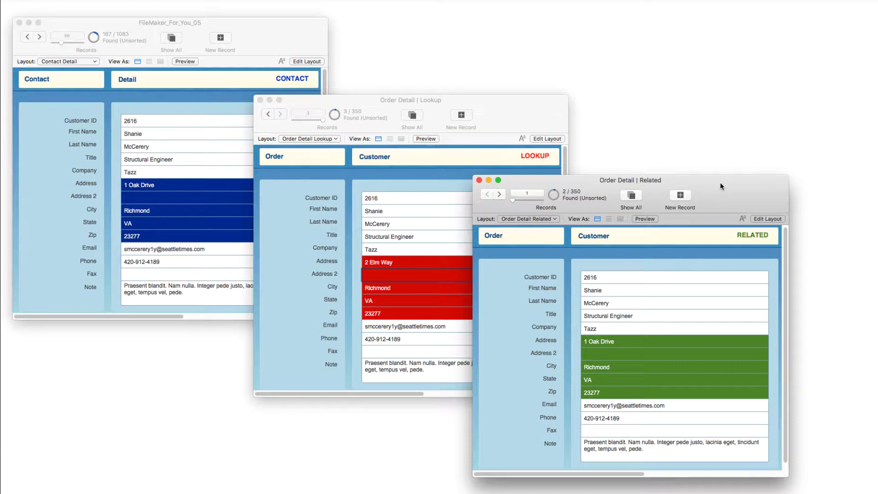
left_click(621, 338)
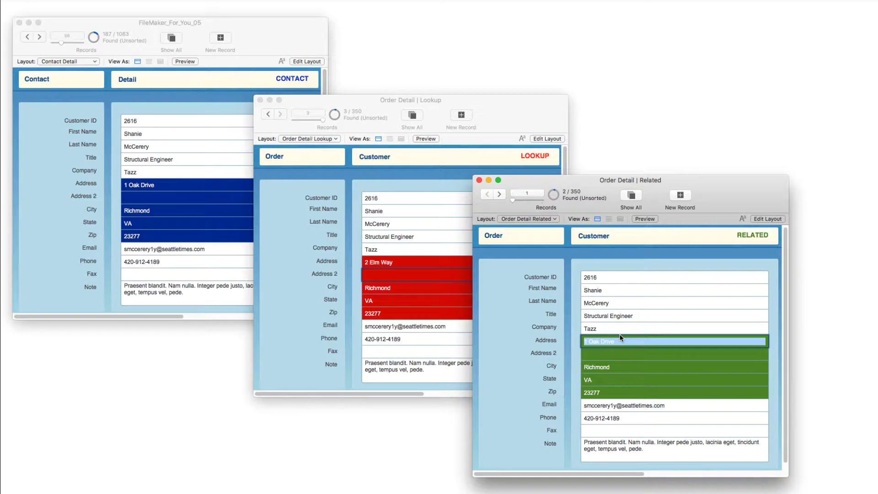
type("3 App")
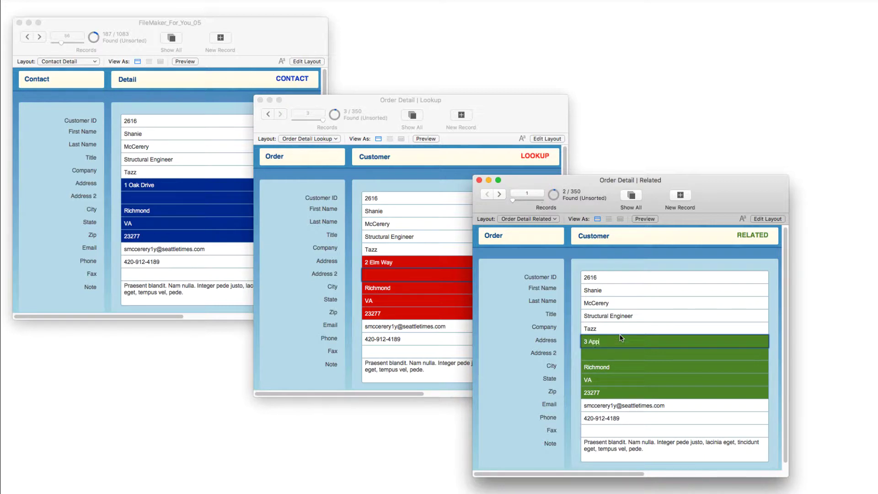
type("le Blvd")
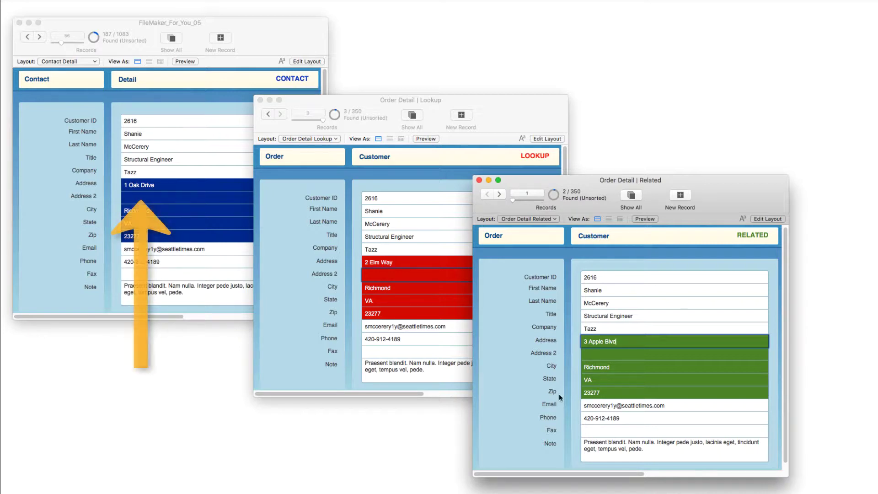
left_click(588, 353)
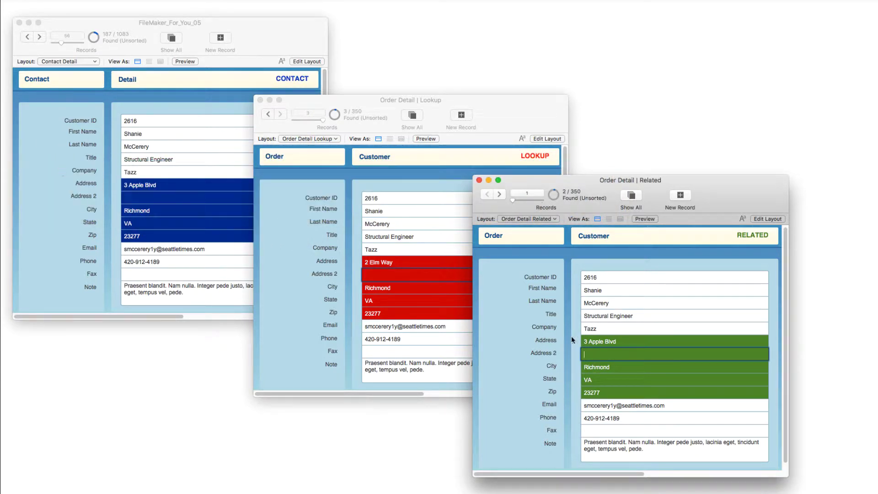
left_click(600, 343)
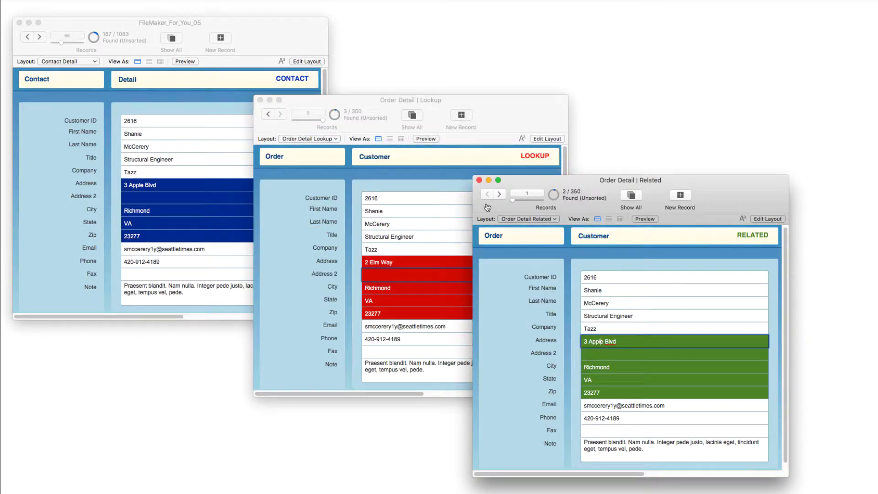
left_click(393, 268)
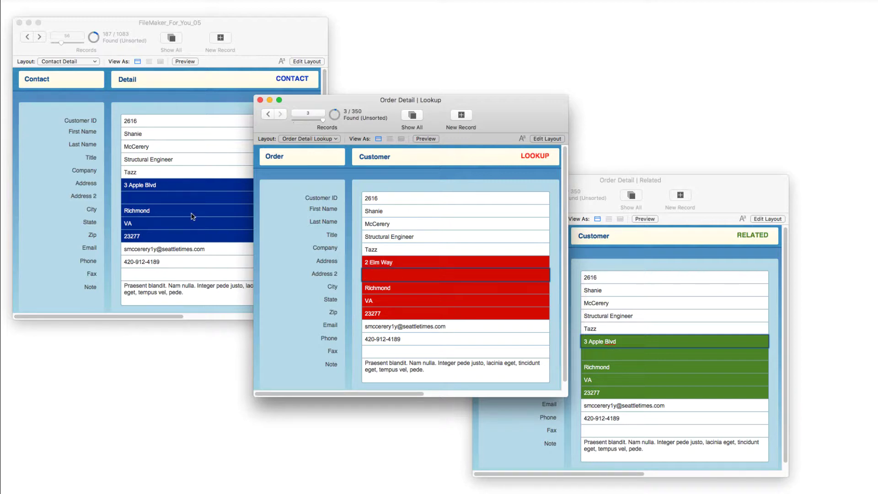
Replace the contact's address 3 Apple Blvd with 4 Pine Street, commit it, and check the Lookup order.
left_click(620, 247)
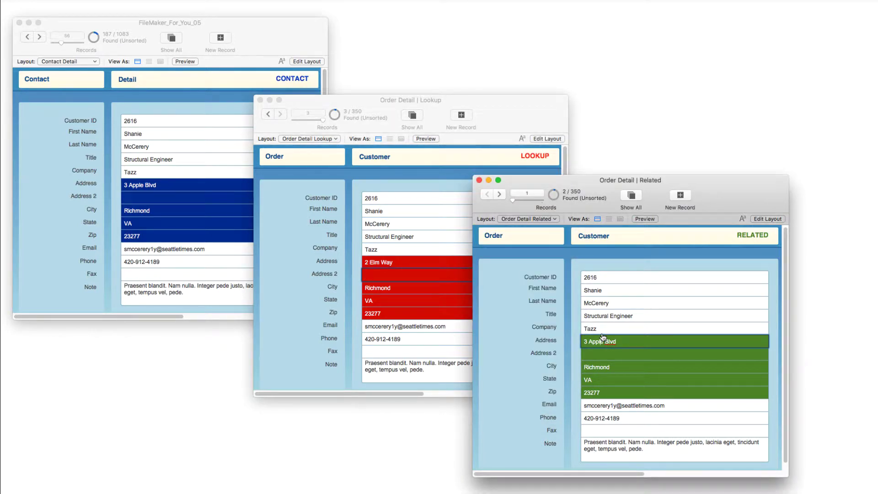
double_click(154, 187)
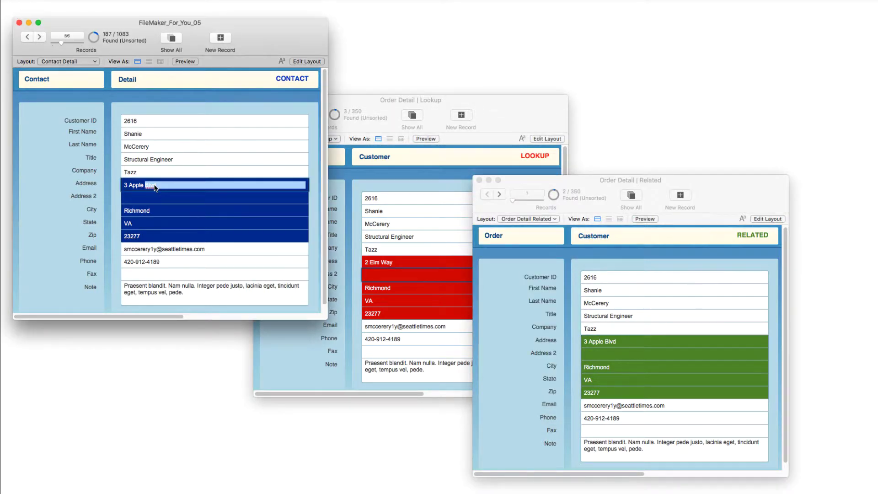
key("Return")
key("BackSpace")
key("BackSpace")
key("BackSpace")
key("BackSpace")
key("BackSpace")
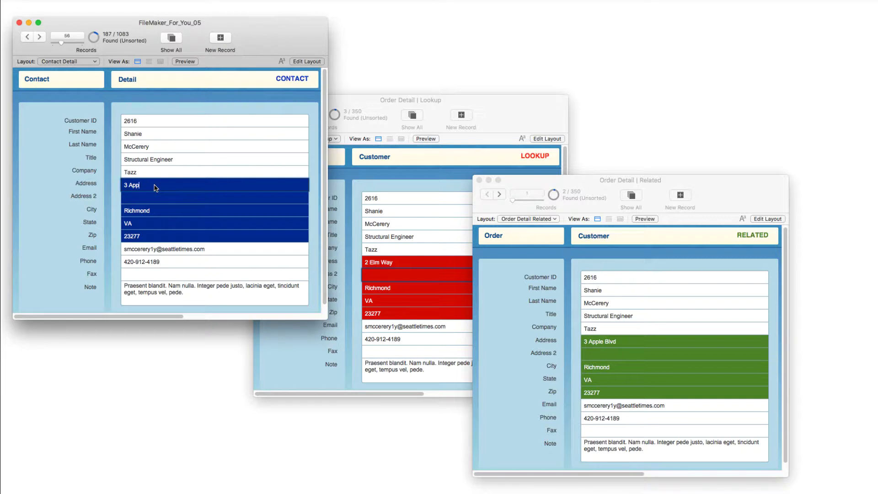
key("BackSpace")
key("BackSpace")
key("BackSpace")
key("BackSpace")
key("BackSpace")
key("BackSpace")
type("4")
type(" pin")
type("e Street")
left_click(157, 197)
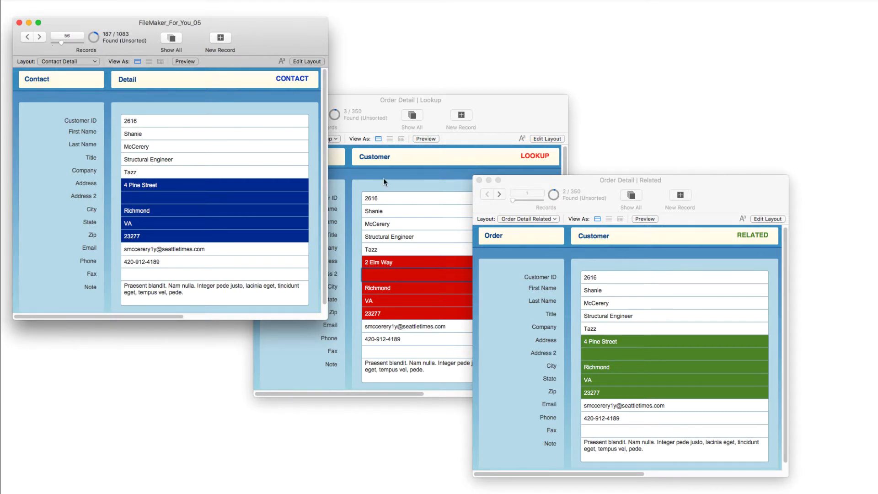
left_click(381, 101)
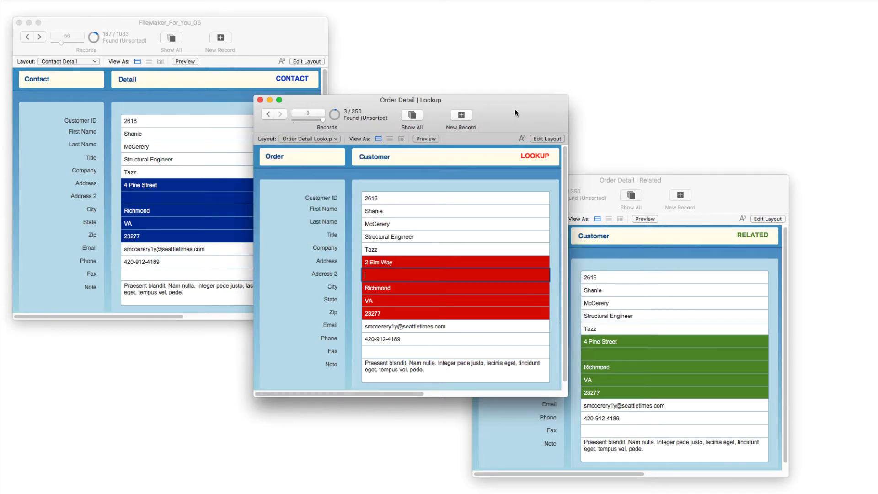
Go to File > Manage > Database and select the Order table's Contact Address field.
left_click(357, 185)
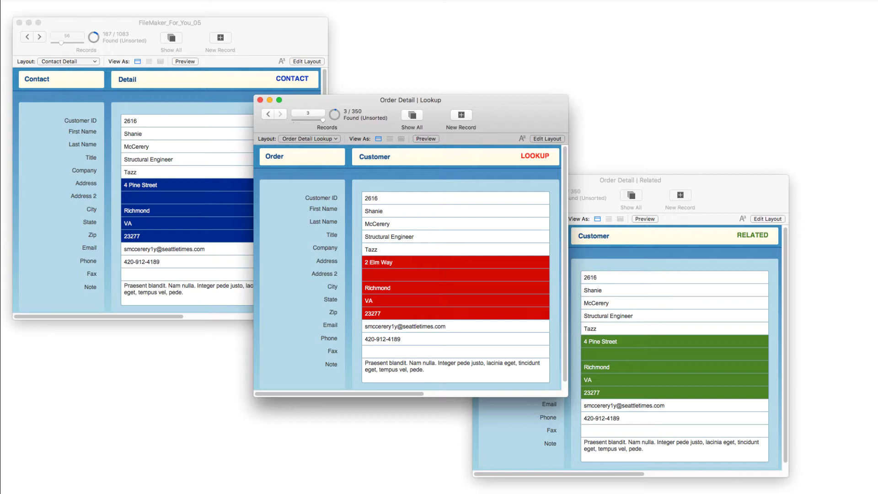
left_click(197, 9)
mouse_move(218, 152)
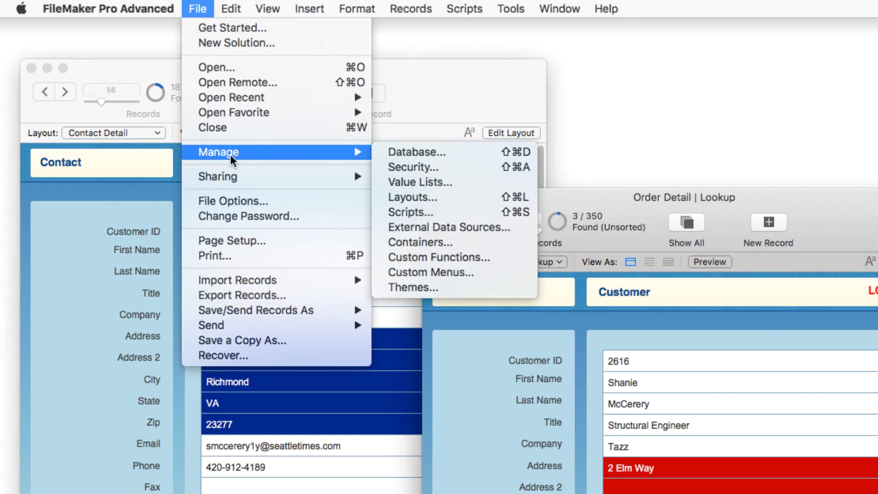
left_click(459, 152)
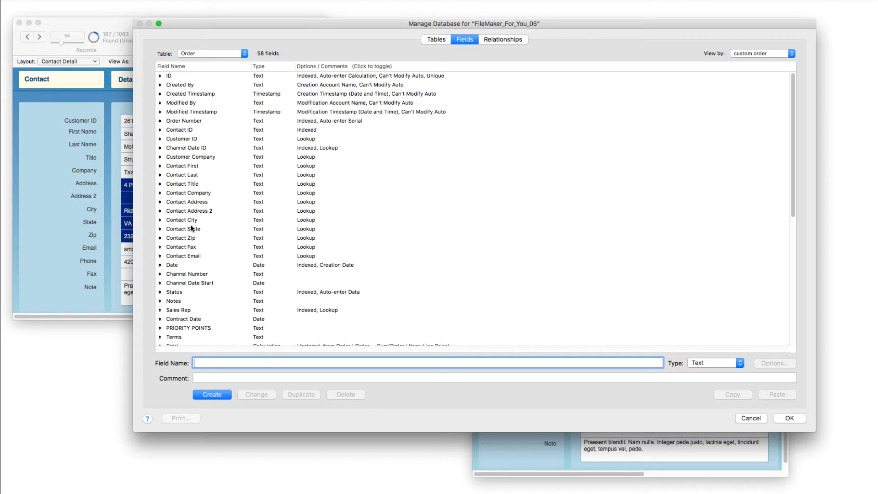
left_click(191, 204)
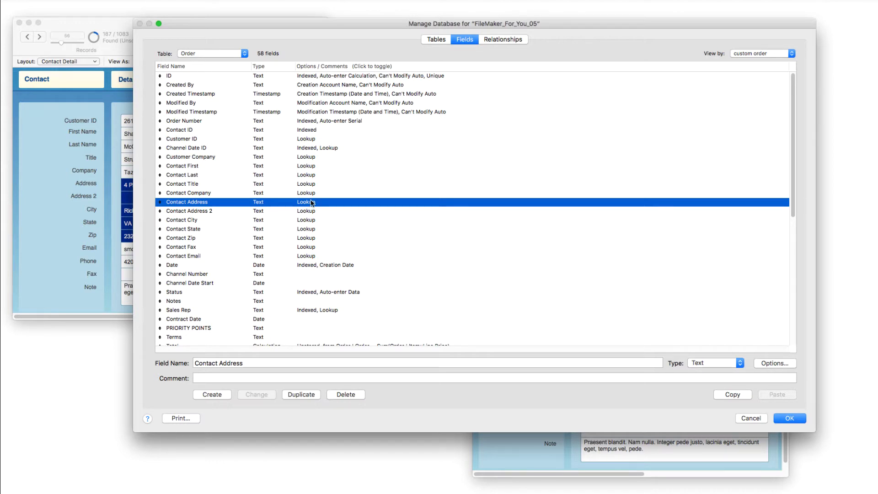
Show the Contact Address field options and its Looked-up value settings.
left_click(779, 363)
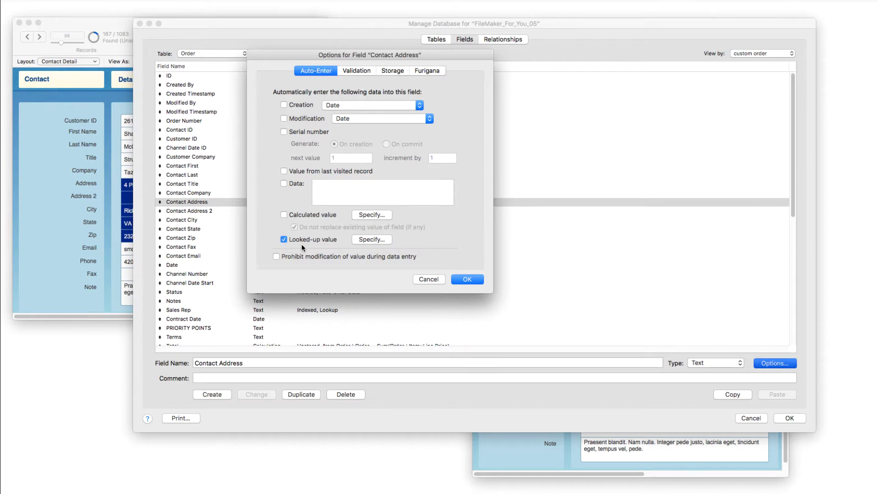
left_click(371, 240)
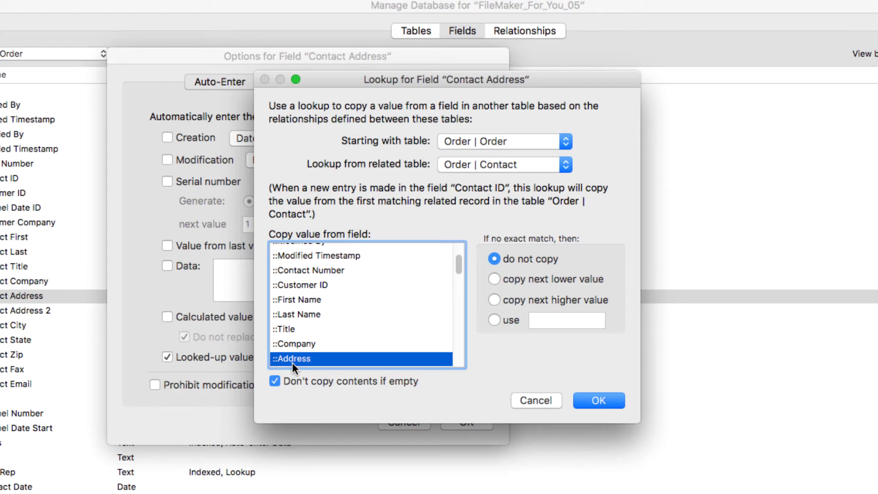
Accept the lookup copying Address from the related Contact table when Contact ID changes.
left_click(593, 403)
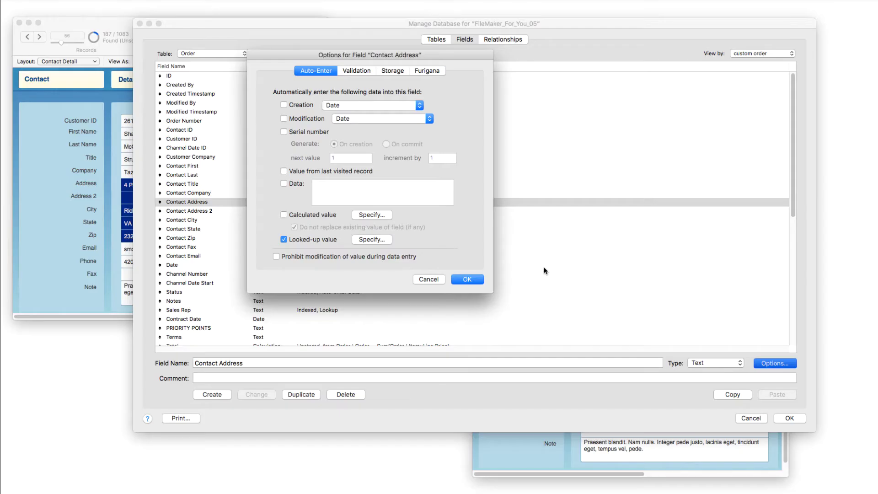
Close the field options and Manage Database, returning to the three record windows.
left_click(466, 279)
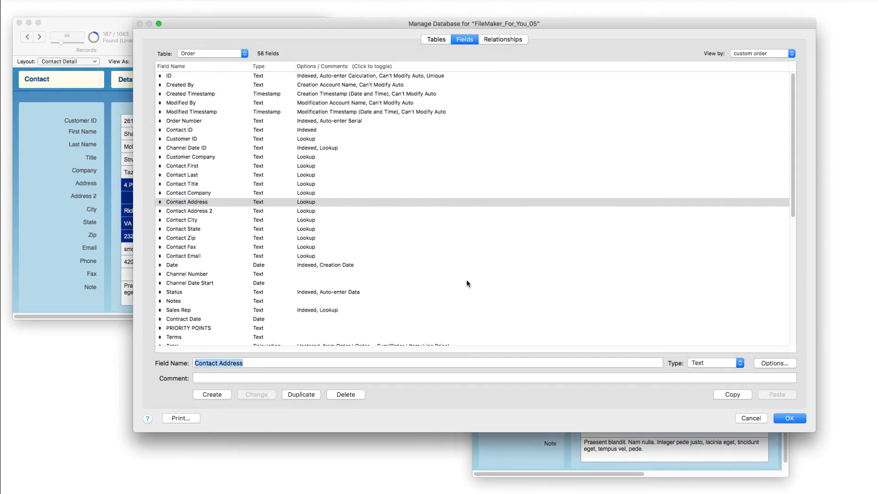
left_click(790, 419)
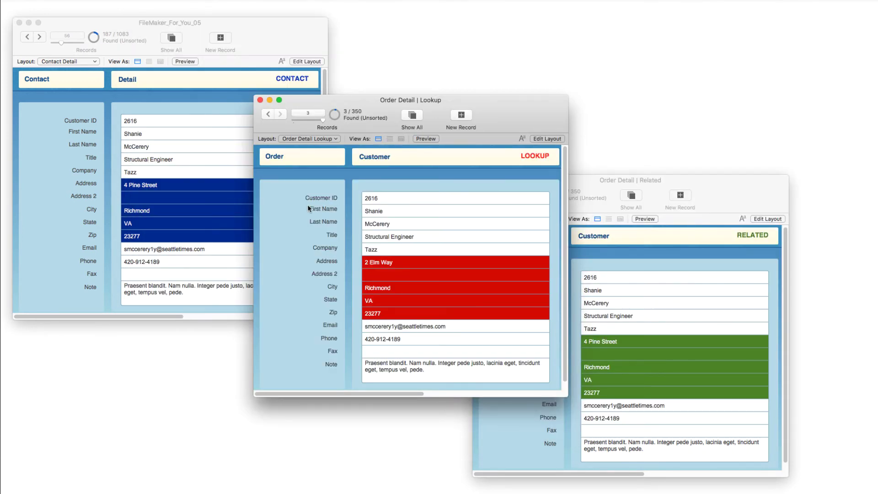